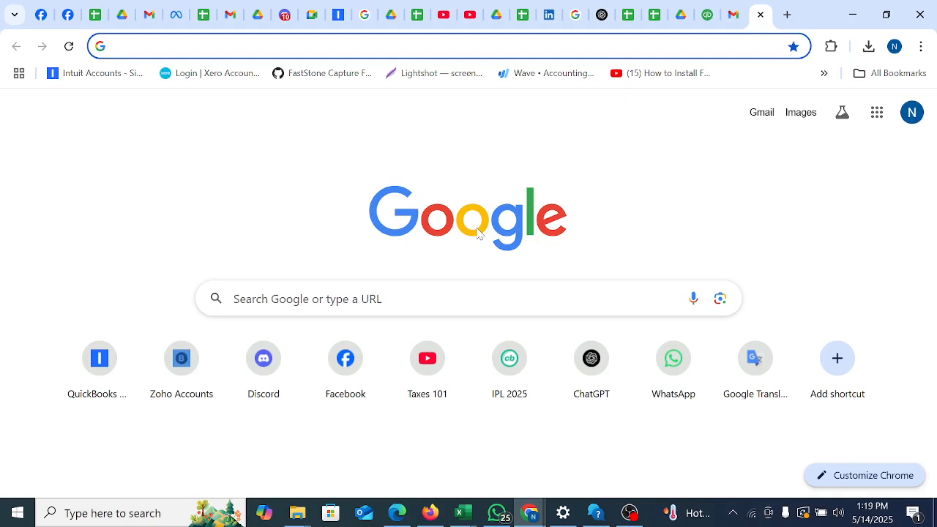
- Open the US version of quickbooks.intuit.com and review the pricing and features of the QuickBooks Online plans
type("q")
key("Return")
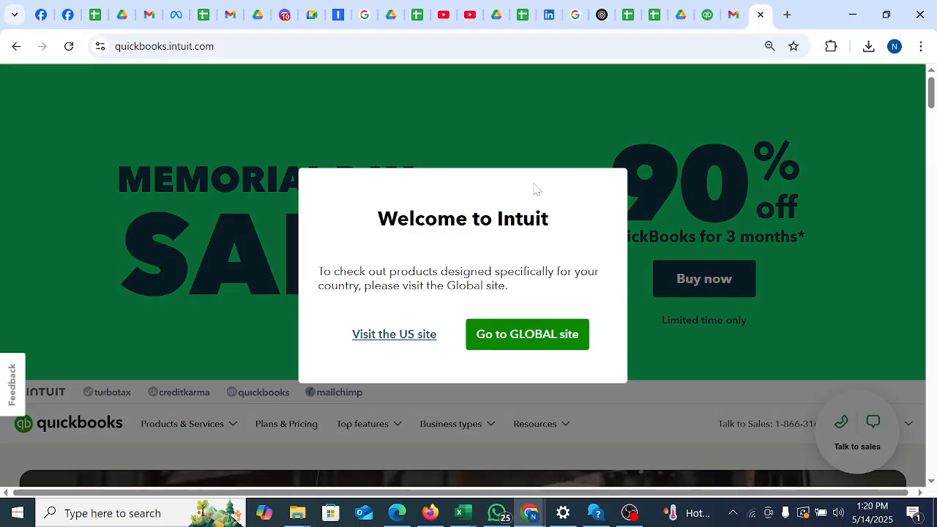
left_click(384, 338)
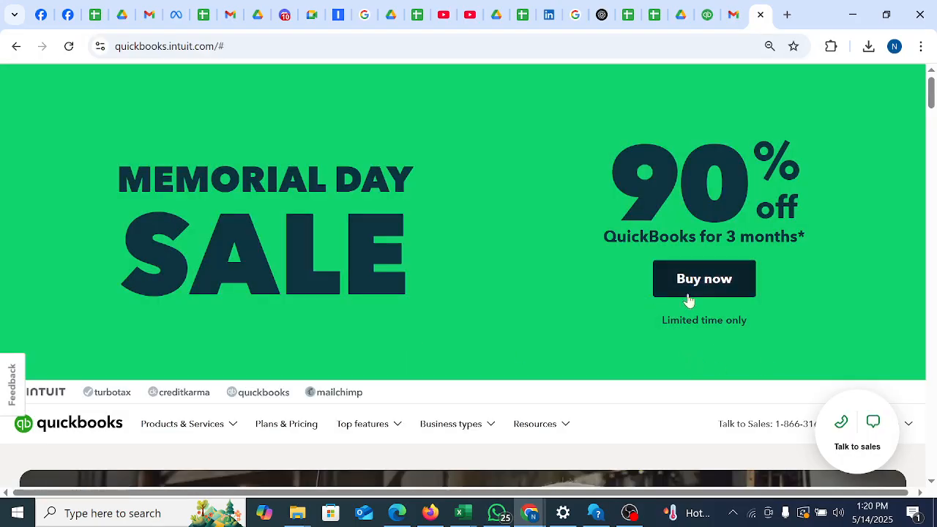
scroll(582, 307, "down", 4)
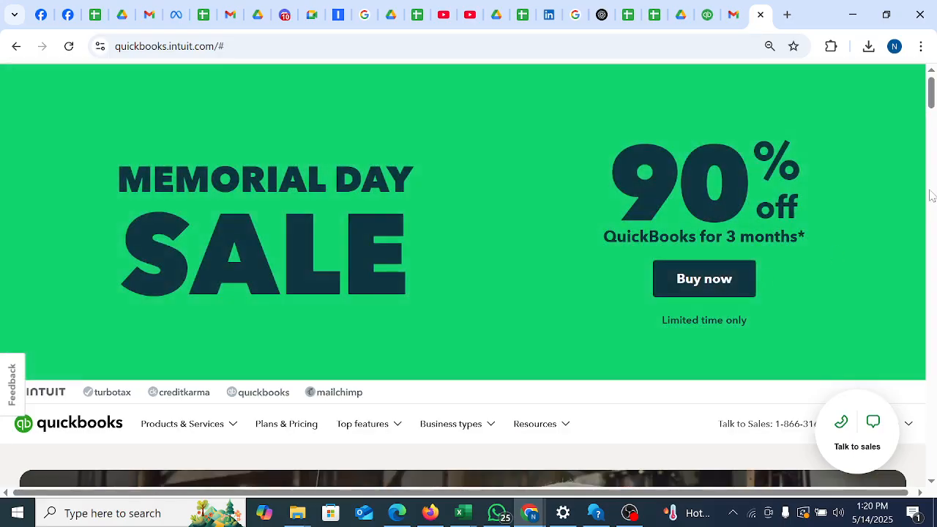
left_click_drag(931, 88, 931, 176)
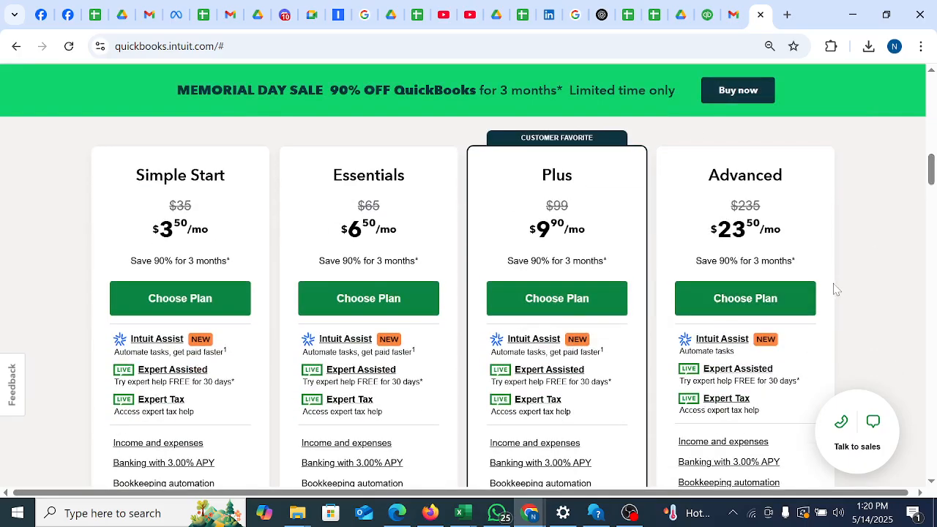
left_click_drag(931, 178, 930, 159)
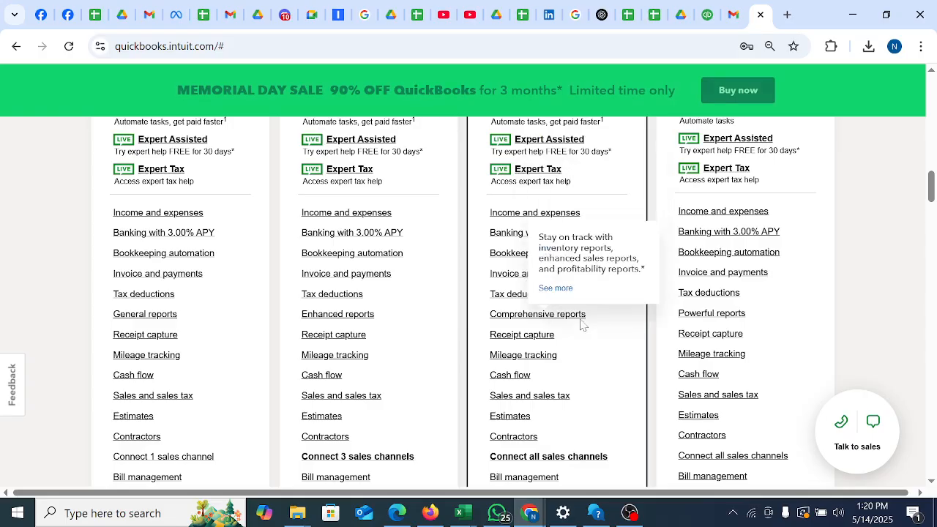
- Open the bookmarked "QuickBooks Online-USA Free Trial" page in a new browser tab
left_click(787, 15)
left_click(889, 74)
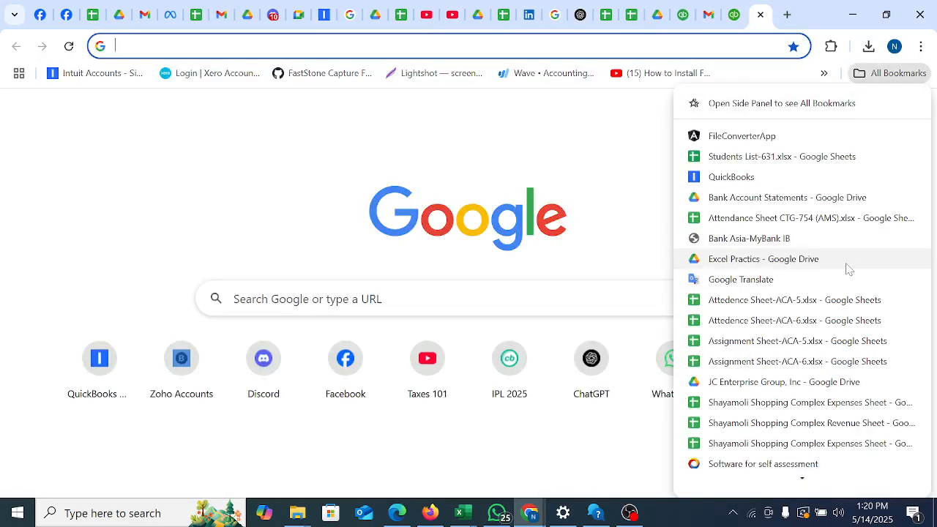
scroll(846, 269, "down", 5)
scroll(847, 269, "up", 2)
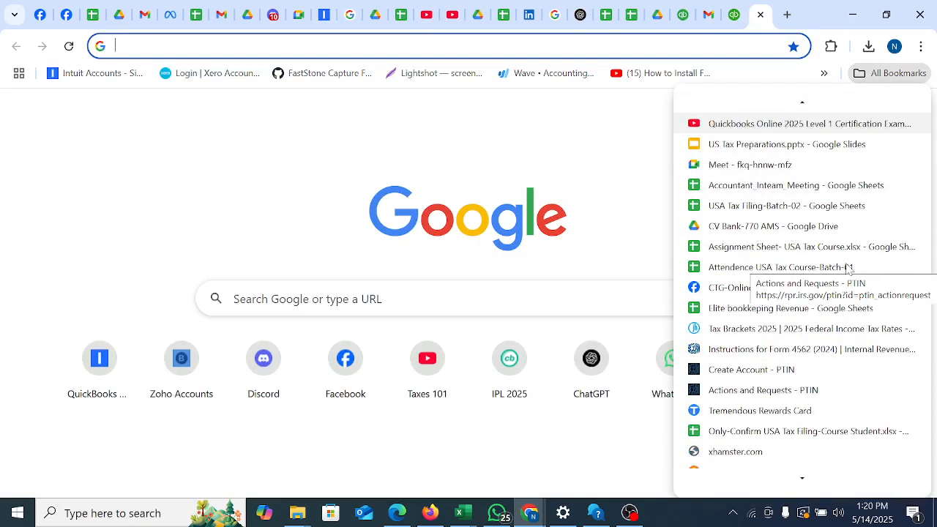
scroll(847, 269, "up", 3)
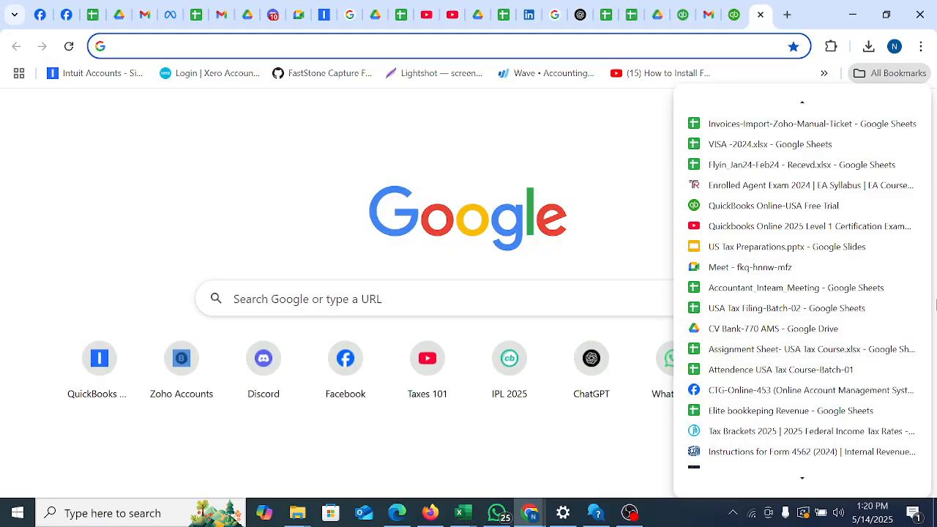
left_click(789, 207)
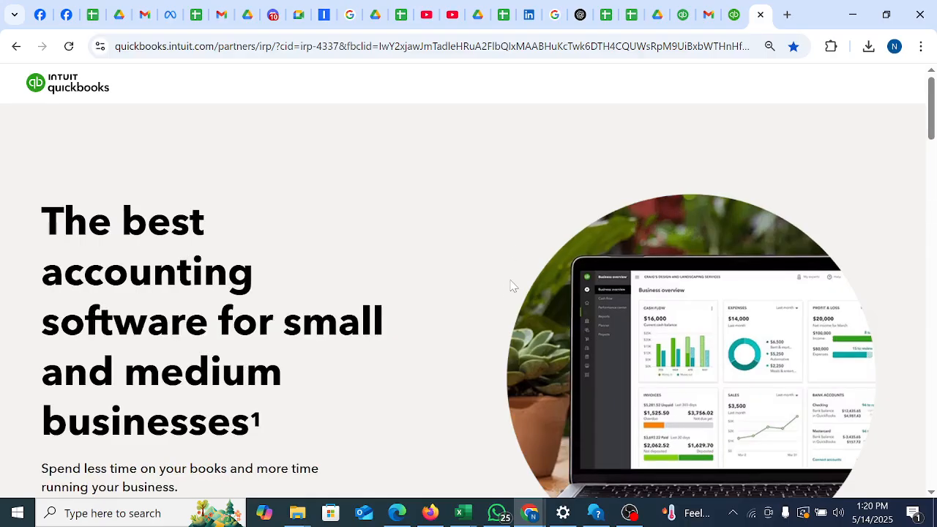
- Look through the free-trial page, including its comparison of plan features
scroll(521, 282, "down", 17)
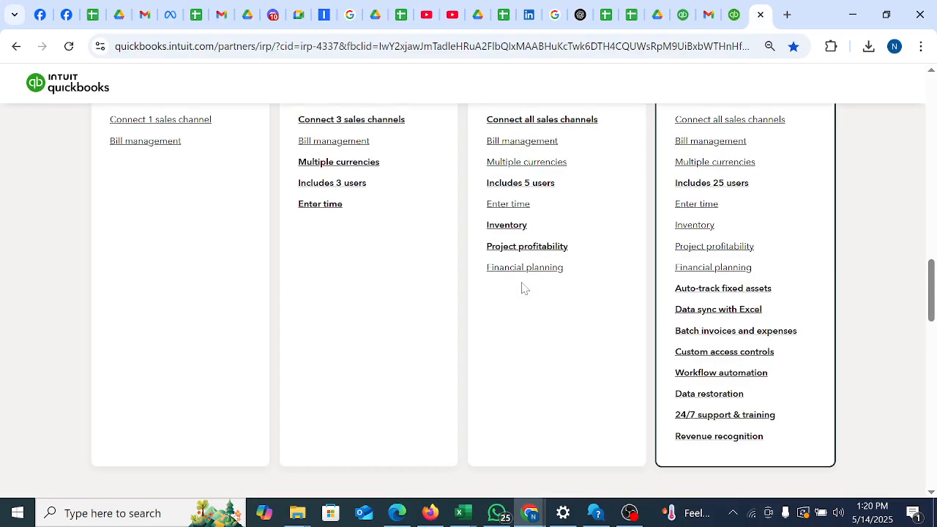
scroll(521, 282, "up", 17)
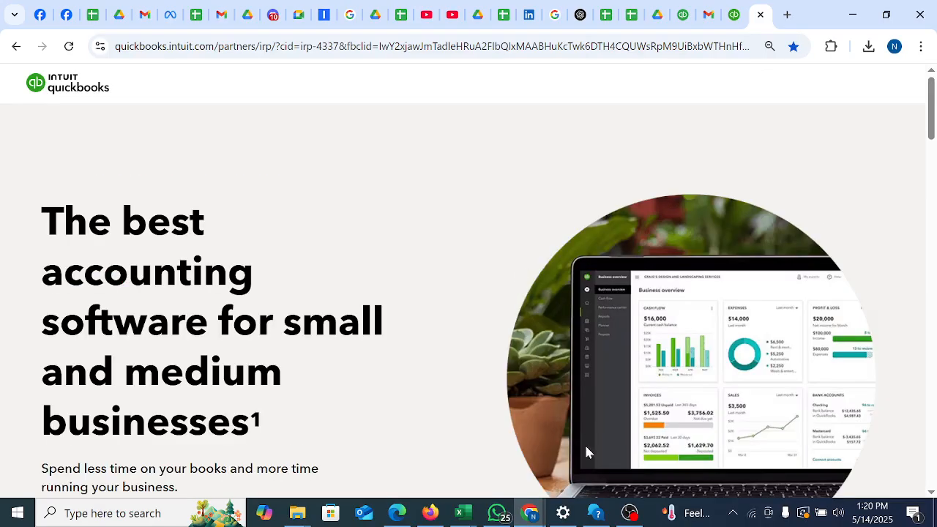
left_click(631, 513)
left_click(631, 512)
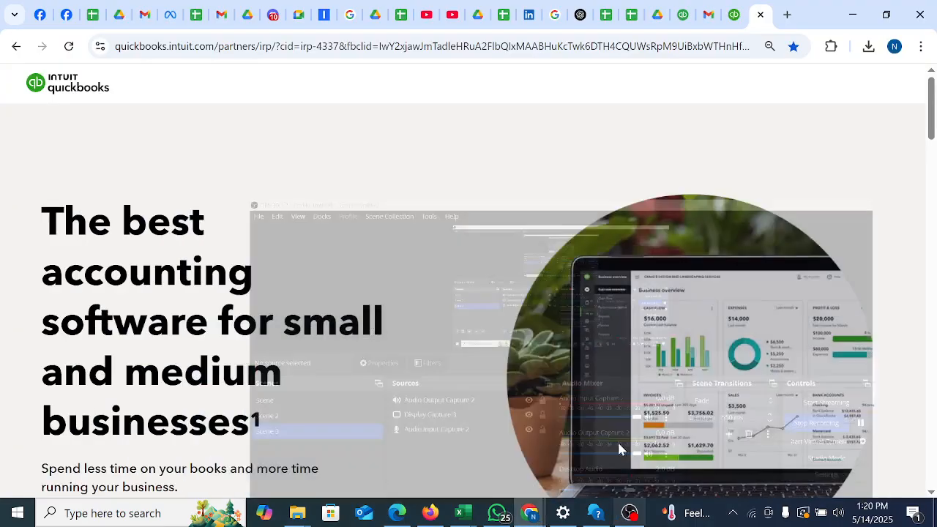
scroll(520, 285, "down", 10)
scroll(534, 293, "up", 10)
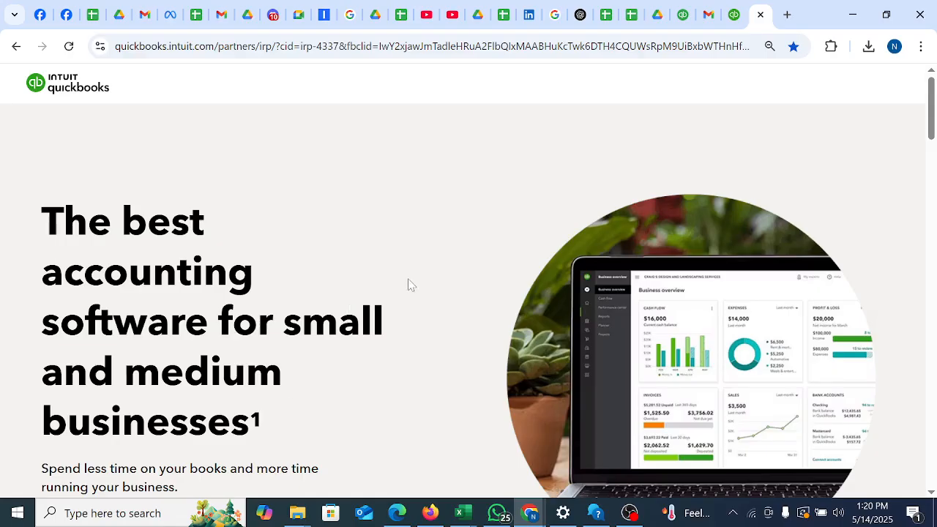
scroll(498, 299, "down", 10)
scroll(491, 300, "up", 10)
- Start the free trial of the Advanced plan from the pricing section
left_click_drag(930, 117, 932, 233)
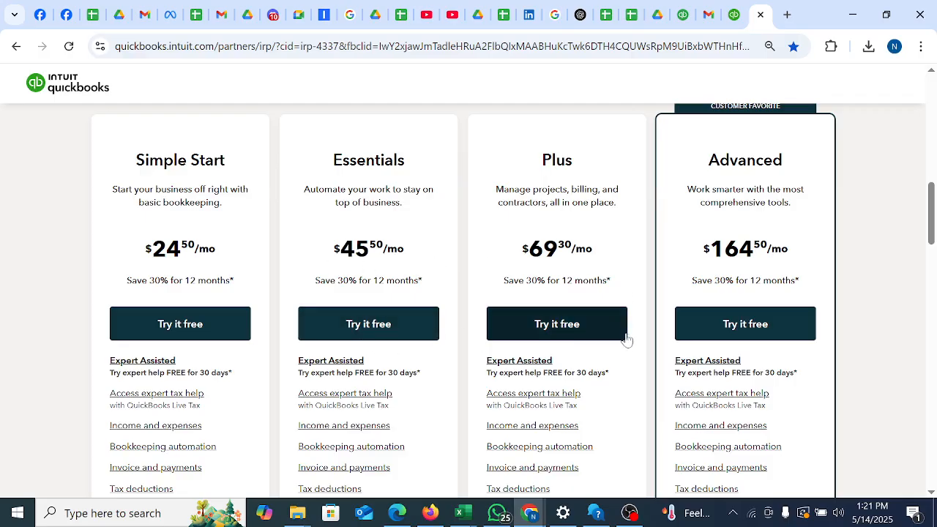
left_click(745, 335)
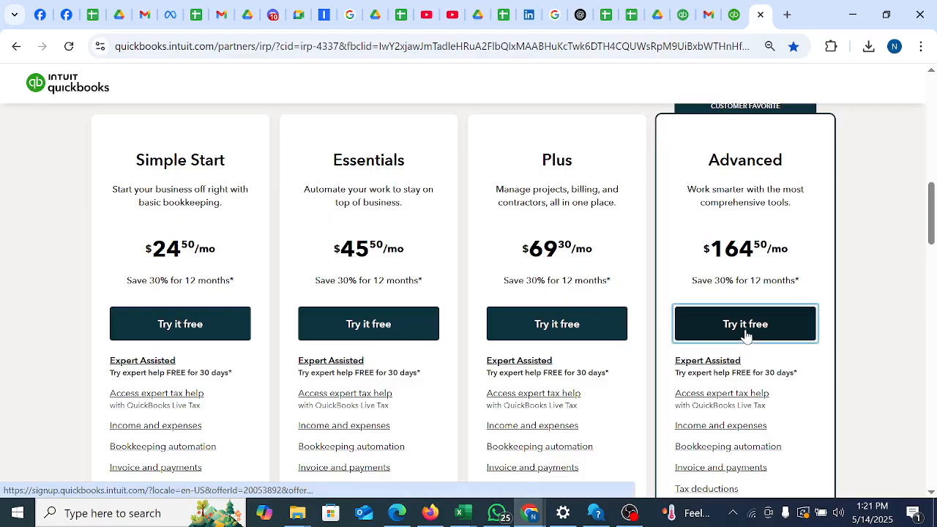
left_click(745, 336)
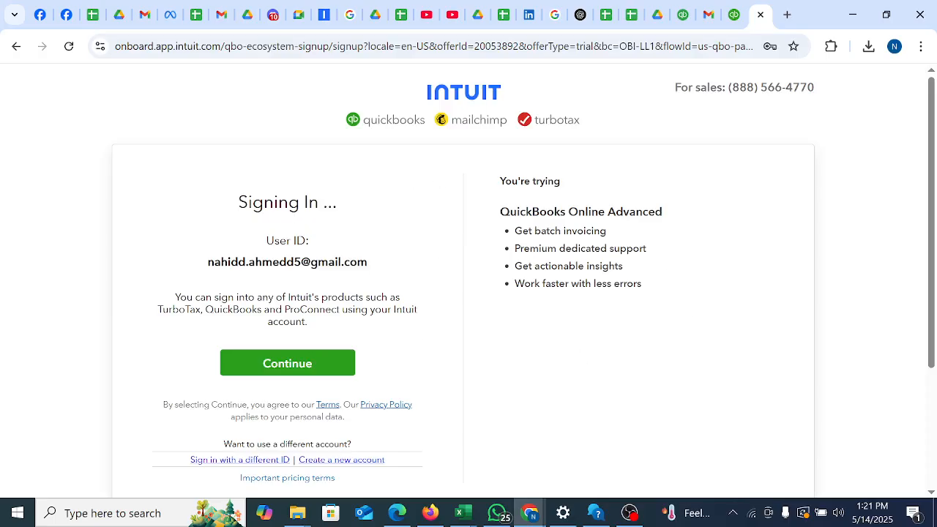
- Continue signing in with the existing Intuit user ID and choose to create a new company instead of an existing one
left_click_drag(207, 262, 370, 262)
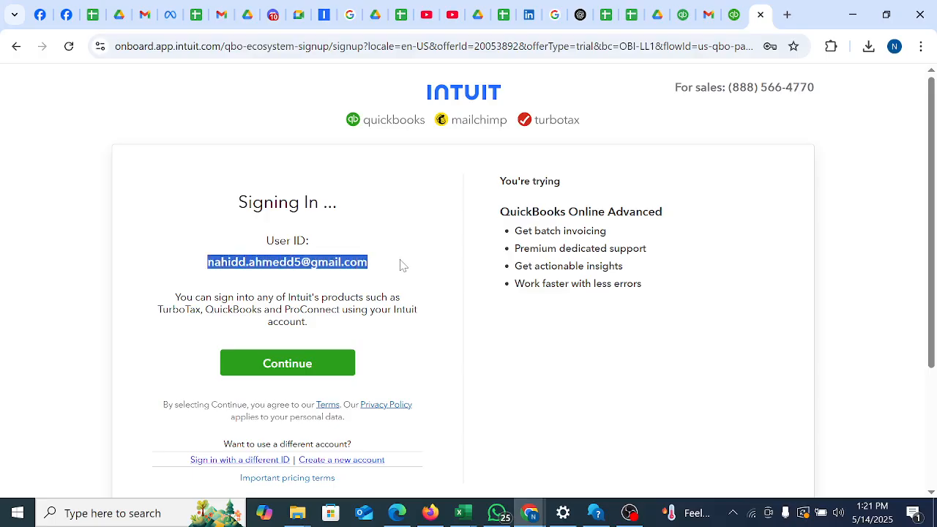
left_click(372, 264)
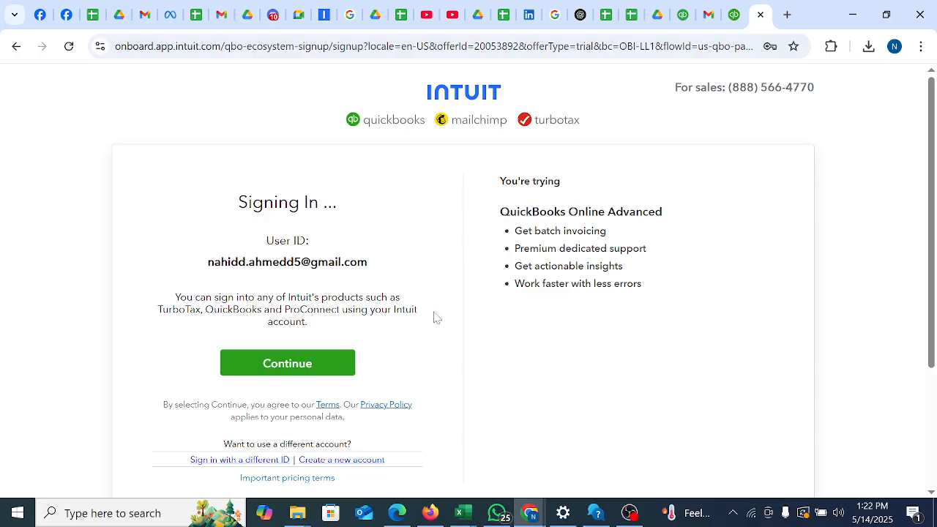
left_click(297, 366)
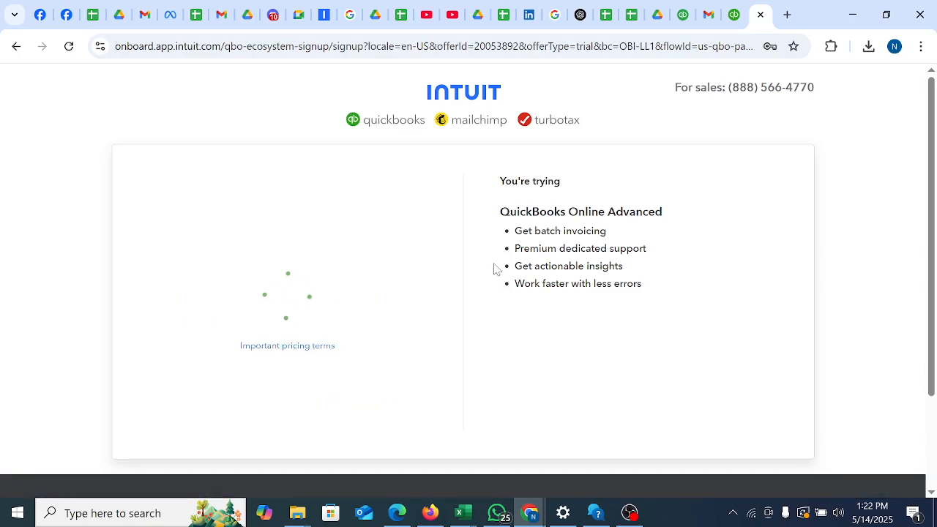
scroll(378, 296, "down", 5)
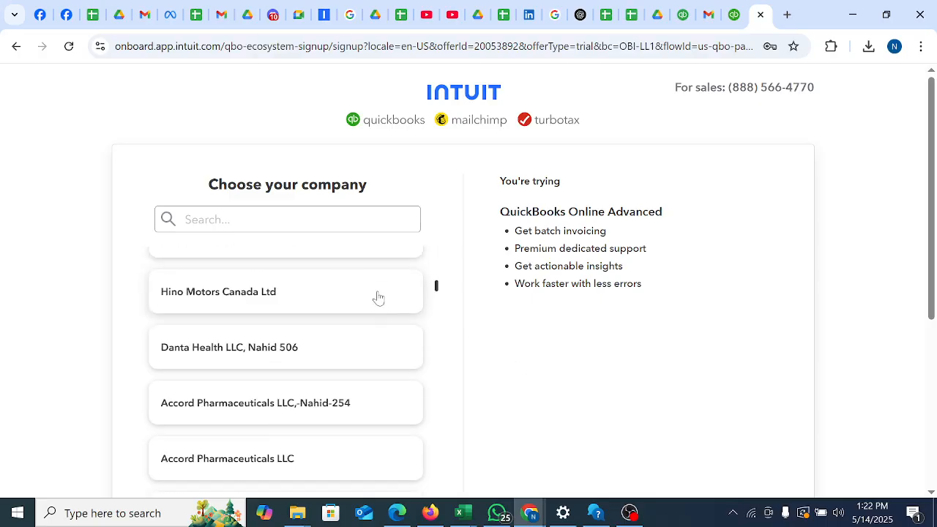
scroll(406, 381, "down", 15)
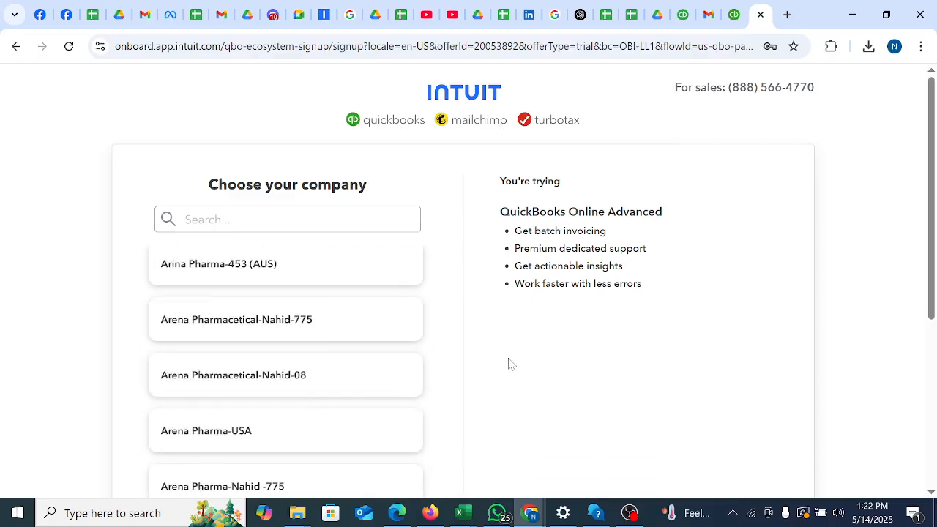
scroll(513, 337, "down", 4)
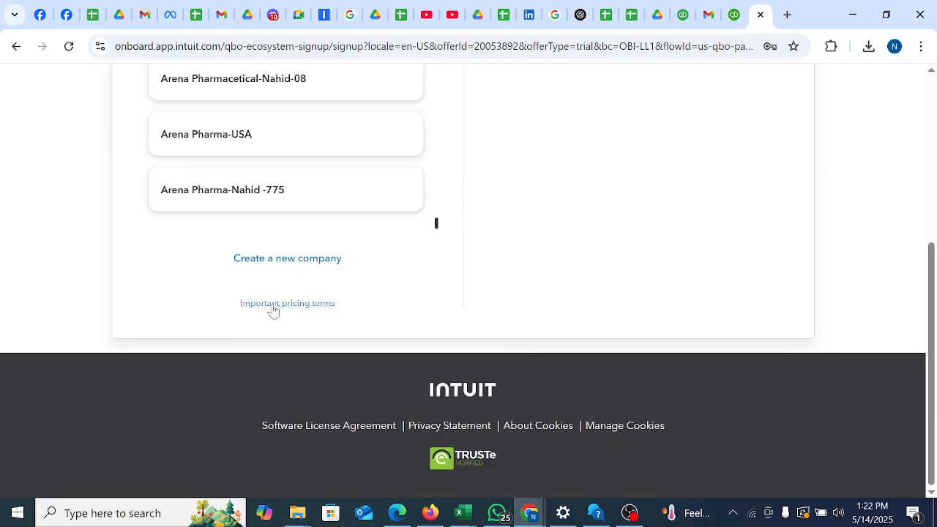
left_click(291, 262)
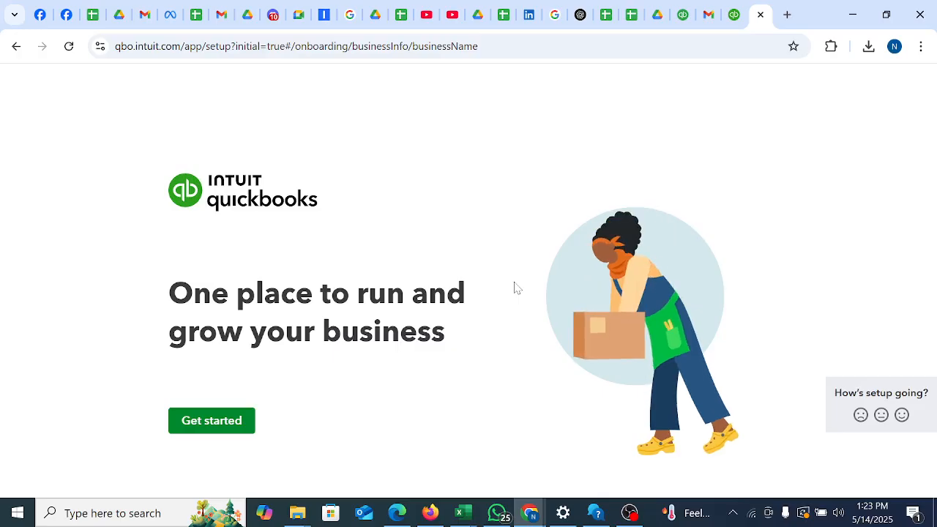
- Begin the company setup and submit "XYZ Accounting Firm" as the legal business name
left_click(205, 423)
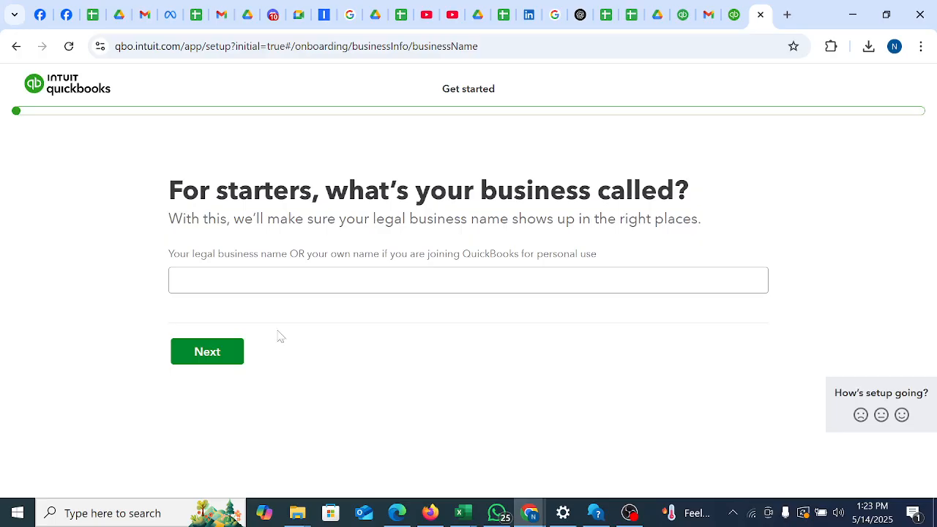
left_click(278, 280)
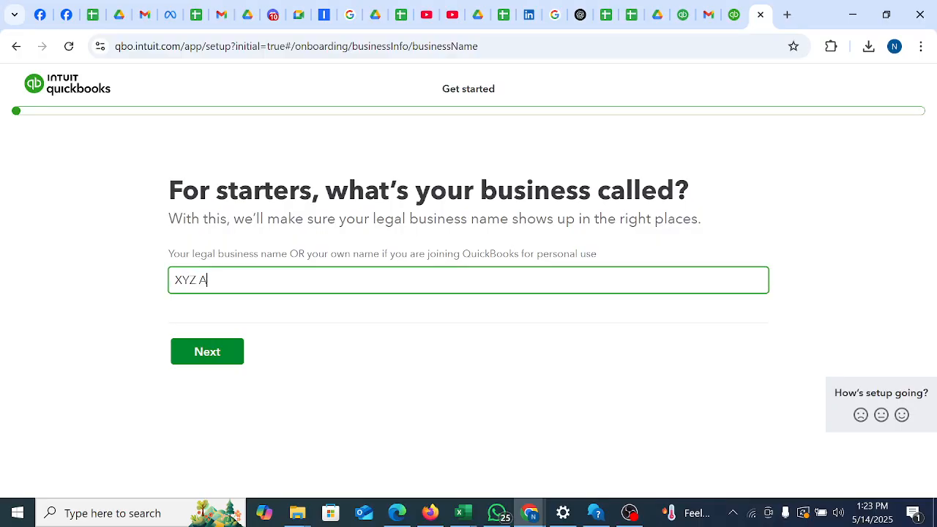
type("ting Firm")
left_click(219, 351)
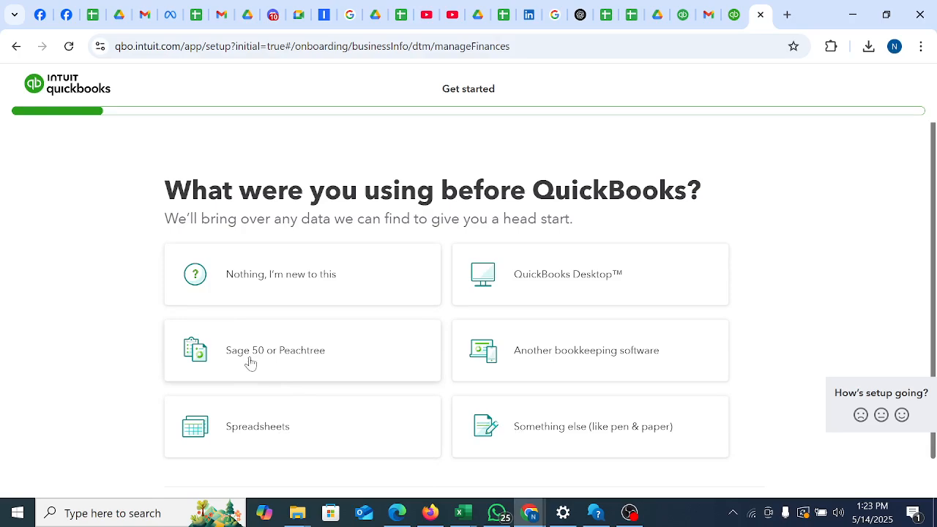
- Choose Sage 50 or Peachtree as the previously used software and opt to start fresh without importing data
left_click(345, 382)
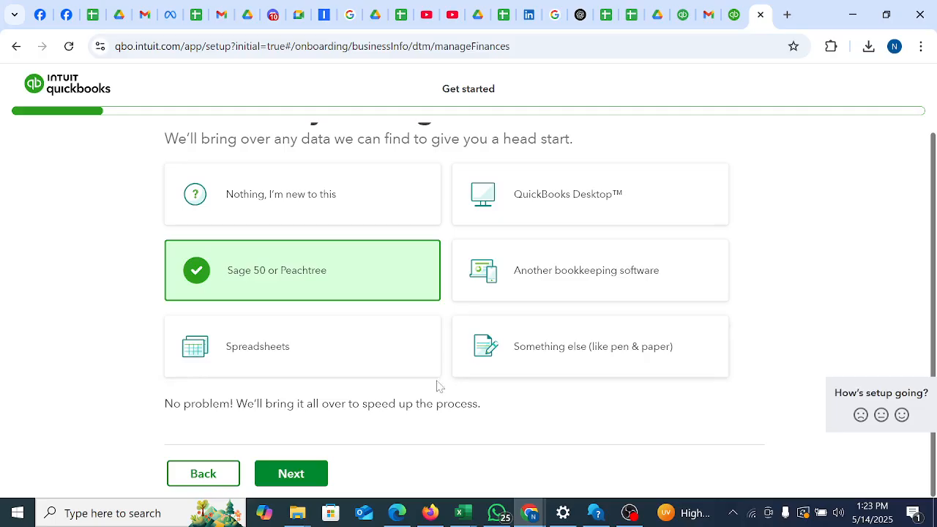
left_click(293, 473)
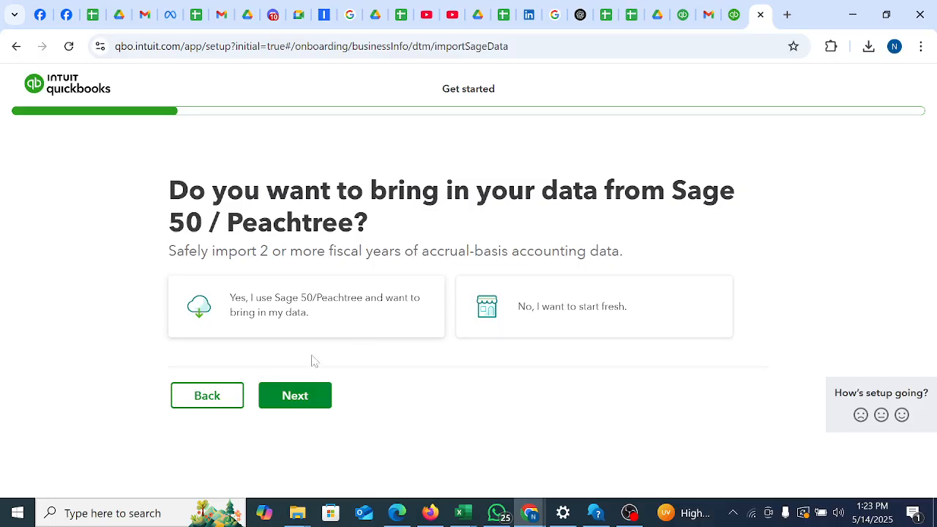
left_click(571, 317)
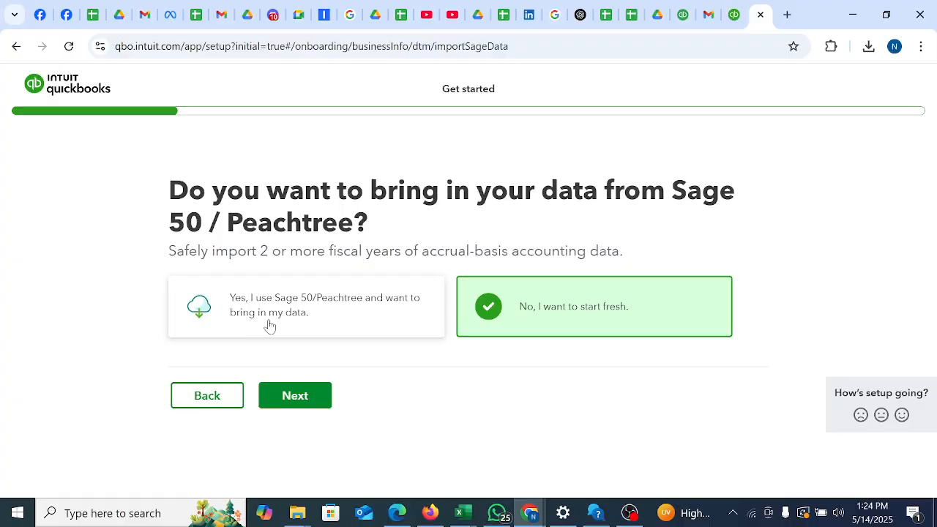
left_click(327, 402)
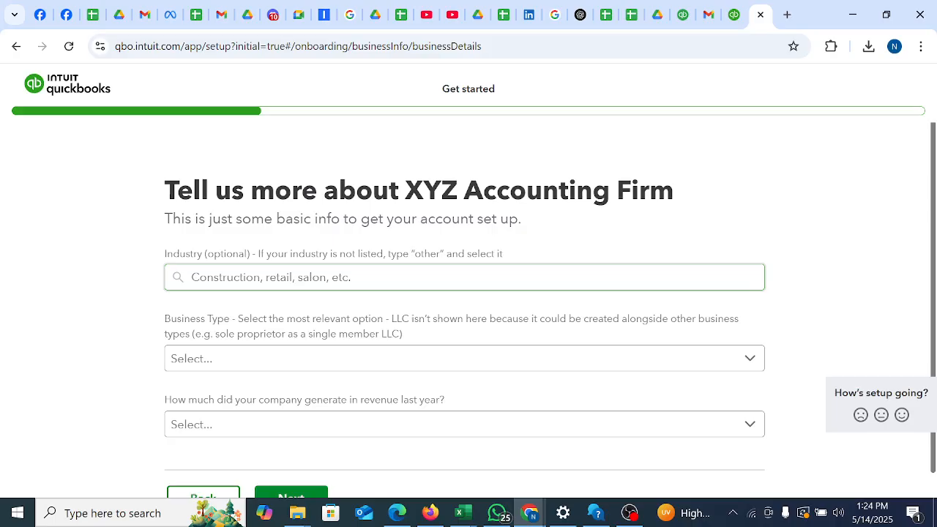
- Set the company's industry to "Tax preparation services" and its business type to S Corp
left_click(322, 278)
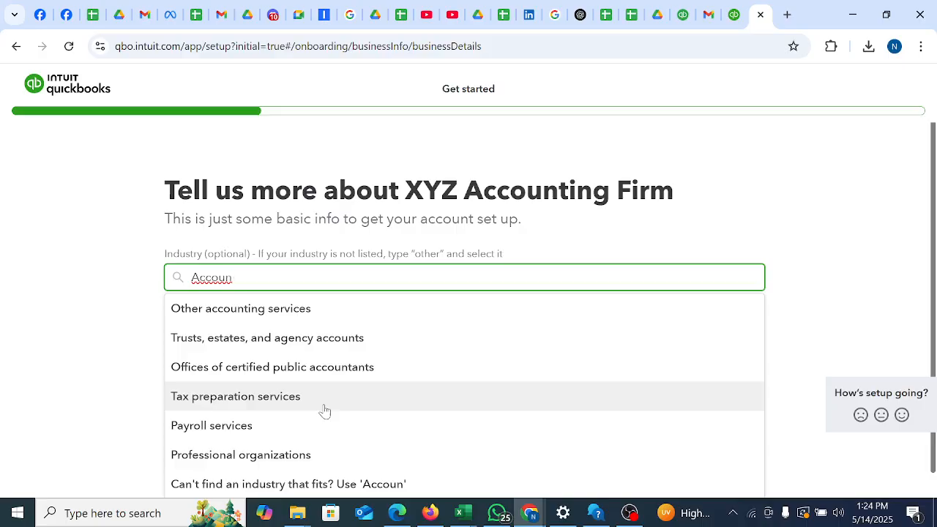
left_click(236, 395)
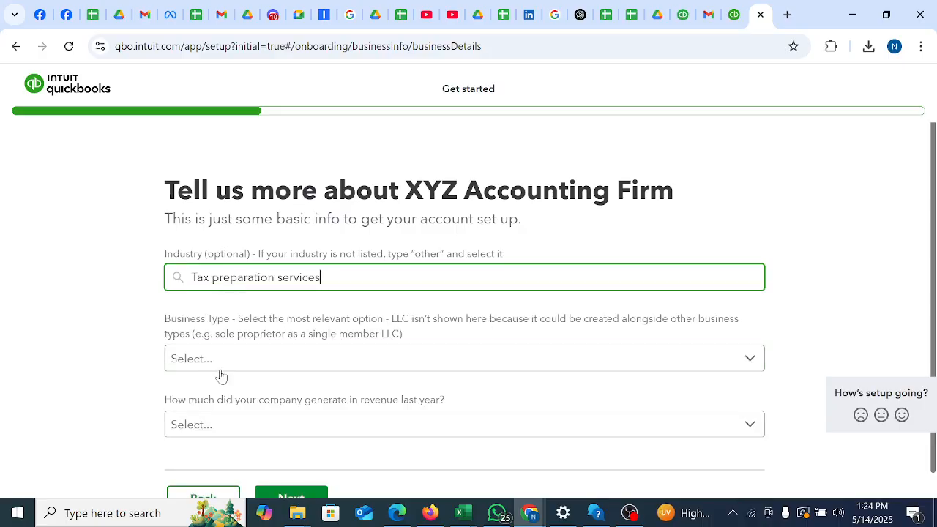
left_click(247, 366)
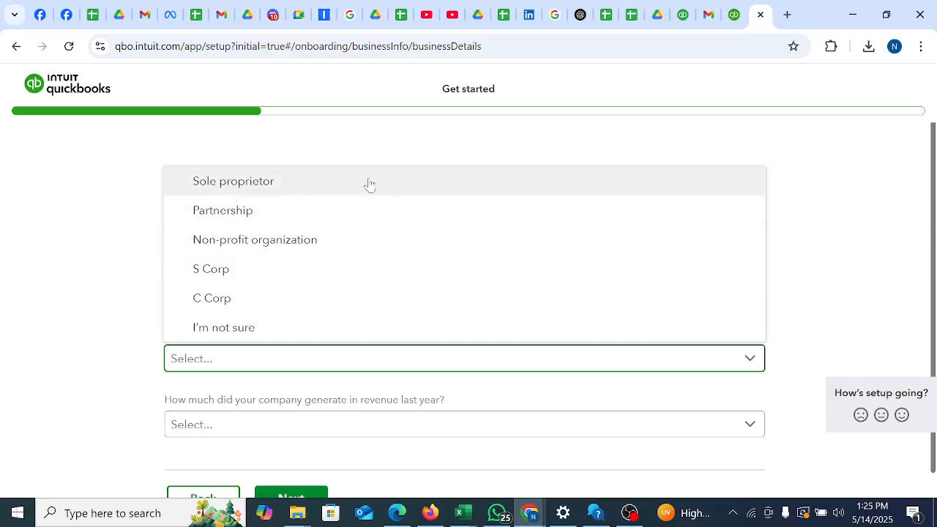
left_click(232, 183)
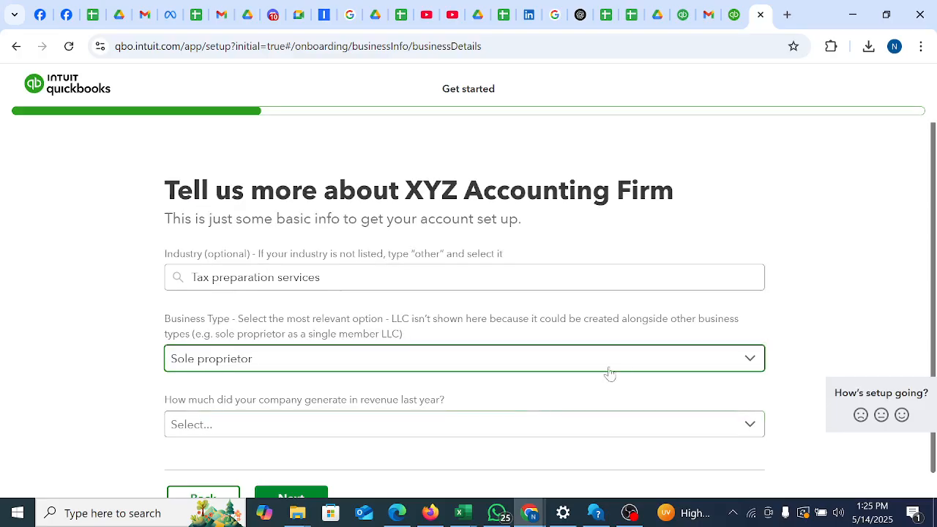
scroll(497, 369, "down", 1)
left_click(269, 342)
left_click(234, 242)
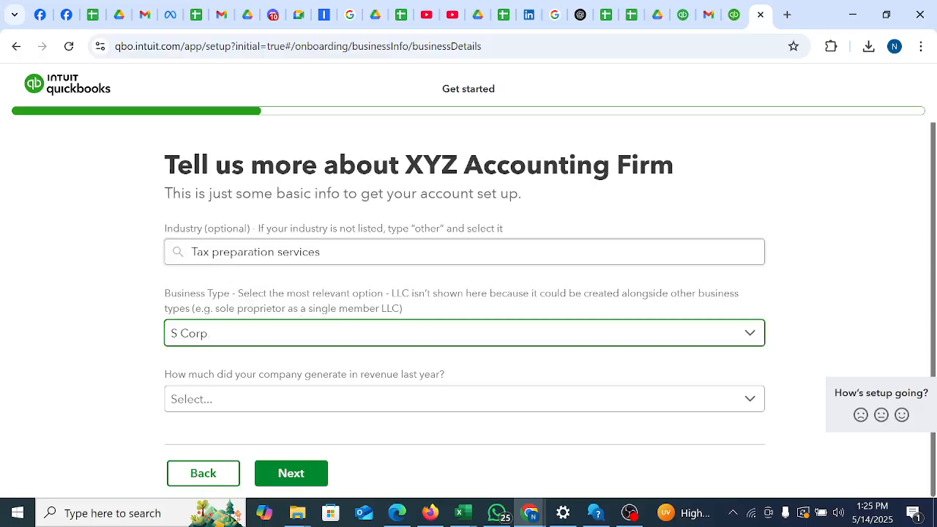
- Set last year's company revenue to "Less than 1.0M USD" and submit the business details
left_click(242, 407)
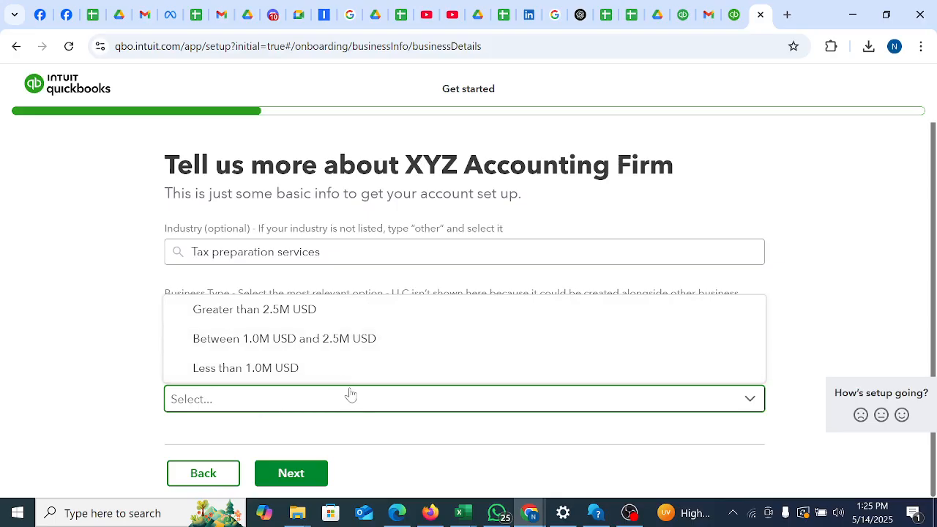
left_click(256, 369)
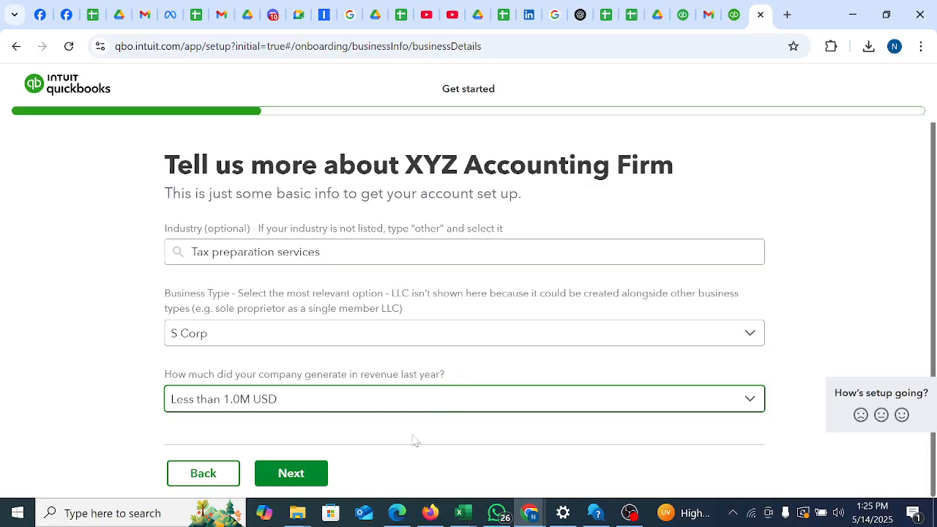
left_click(315, 474)
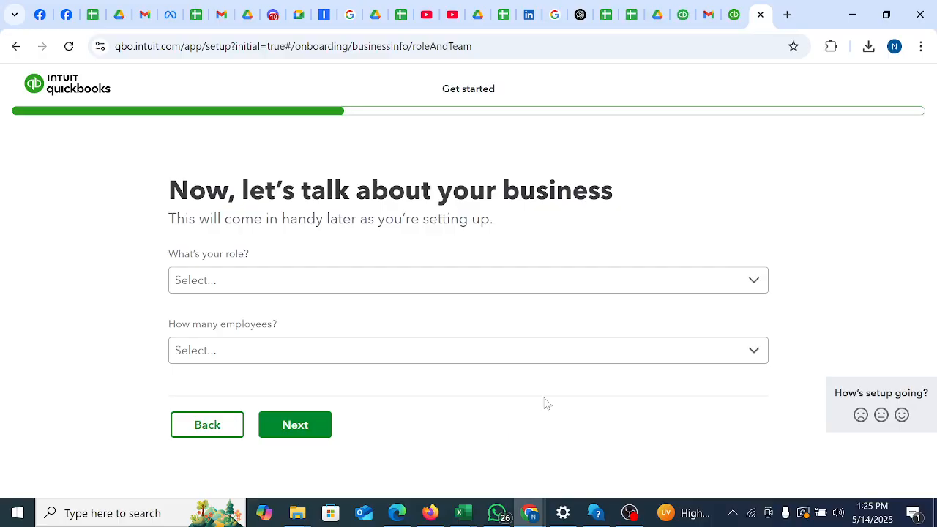
- Set the role to "External accountant" and the number of employees to 2-5, and continue the setup
left_click(232, 280)
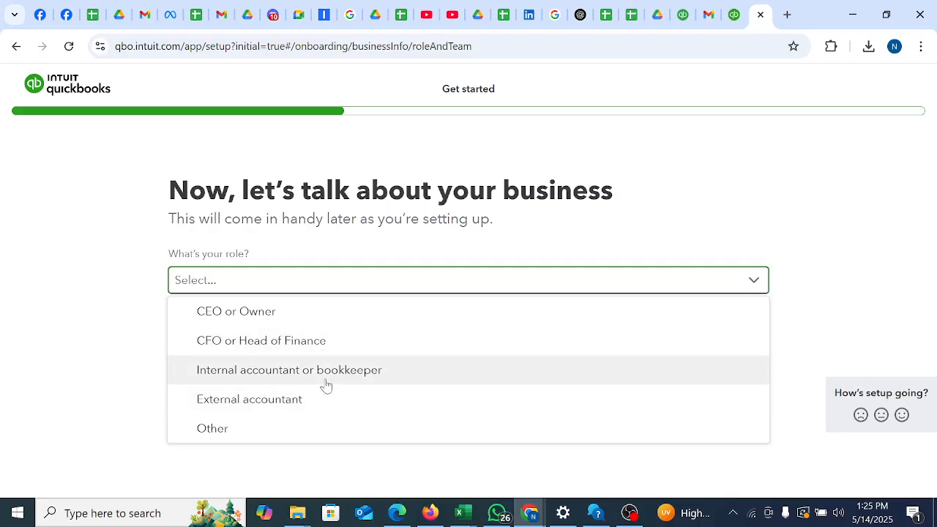
left_click(249, 409)
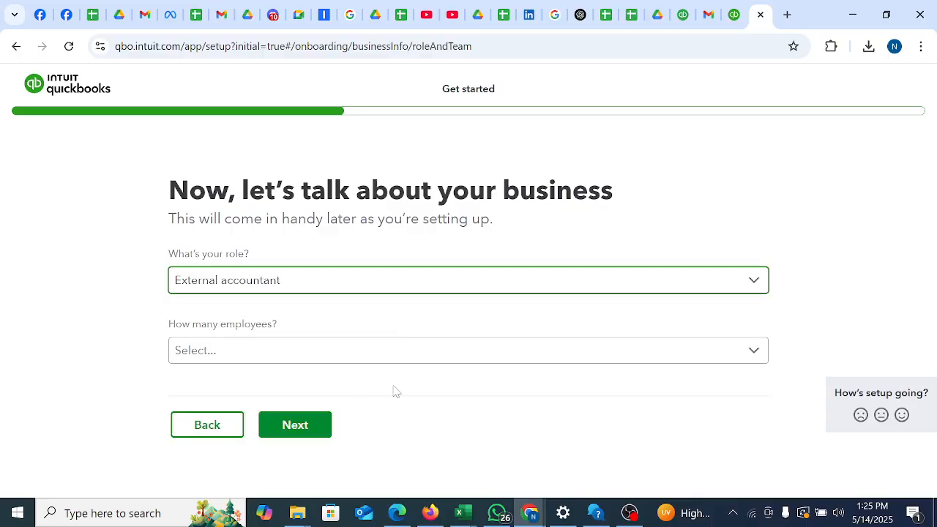
left_click(233, 353)
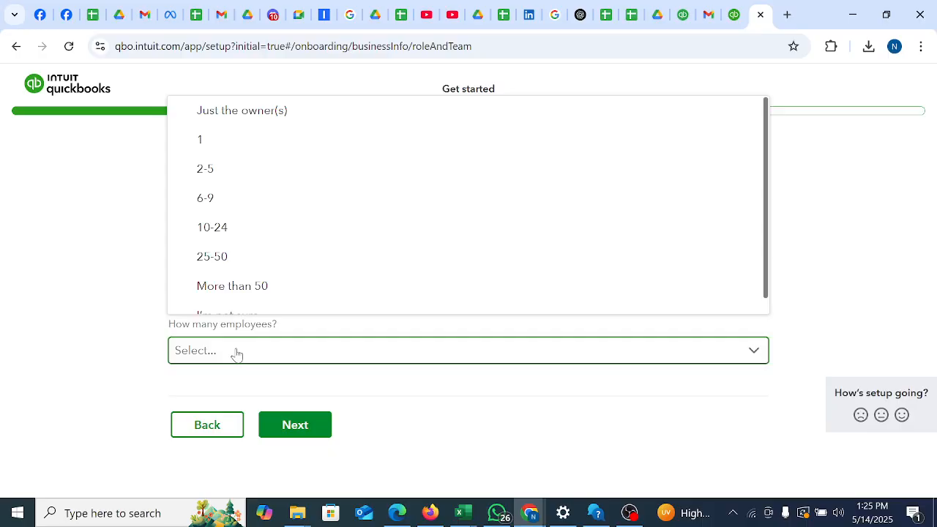
left_click(231, 180)
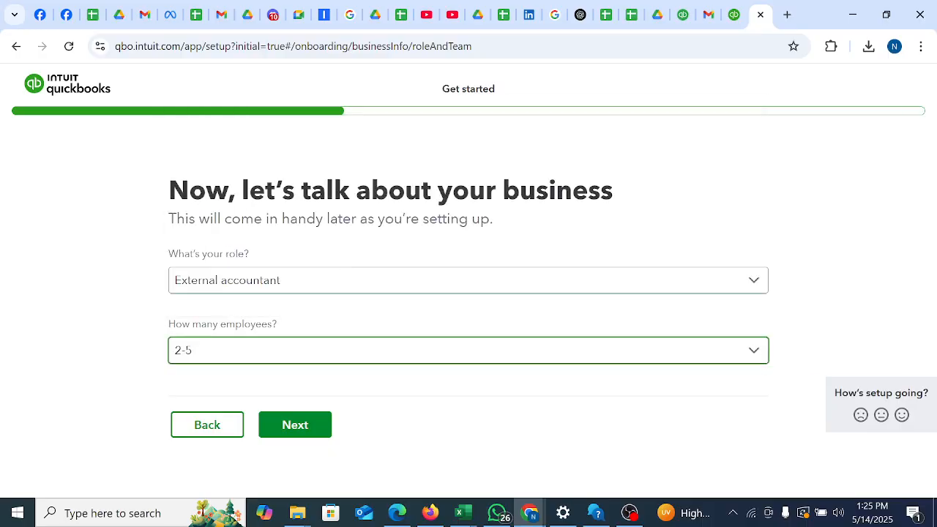
left_click(303, 427)
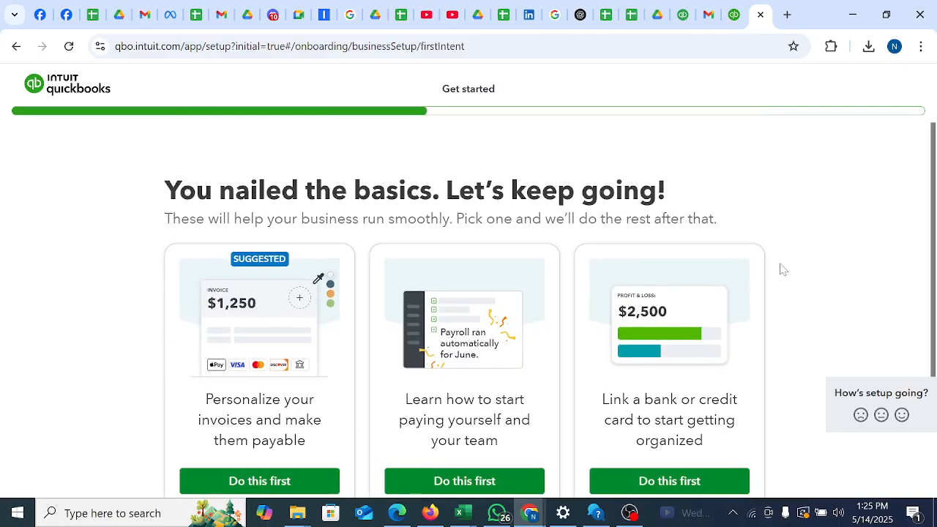
- Choose linking a bank or credit card as the first task, but skip both the account linking and the mobile receipt capture
scroll(793, 264, "down", 2)
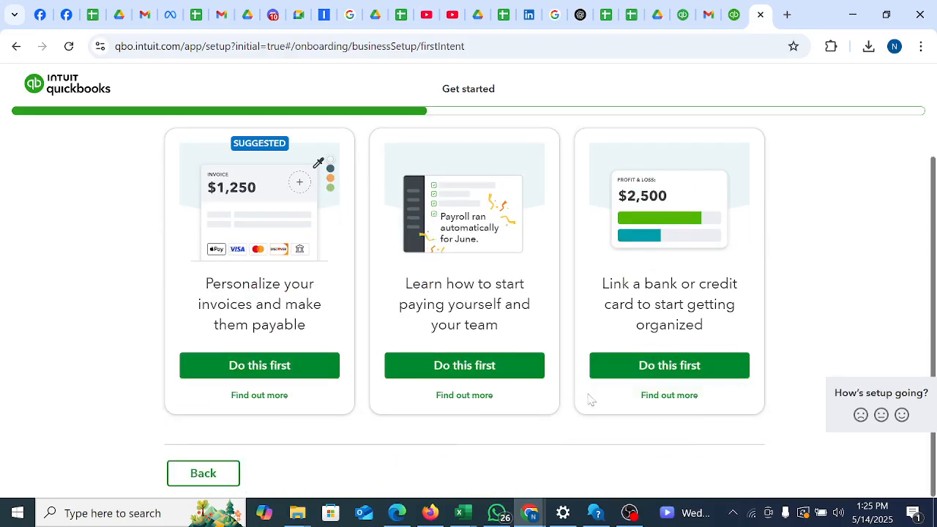
left_click(665, 370)
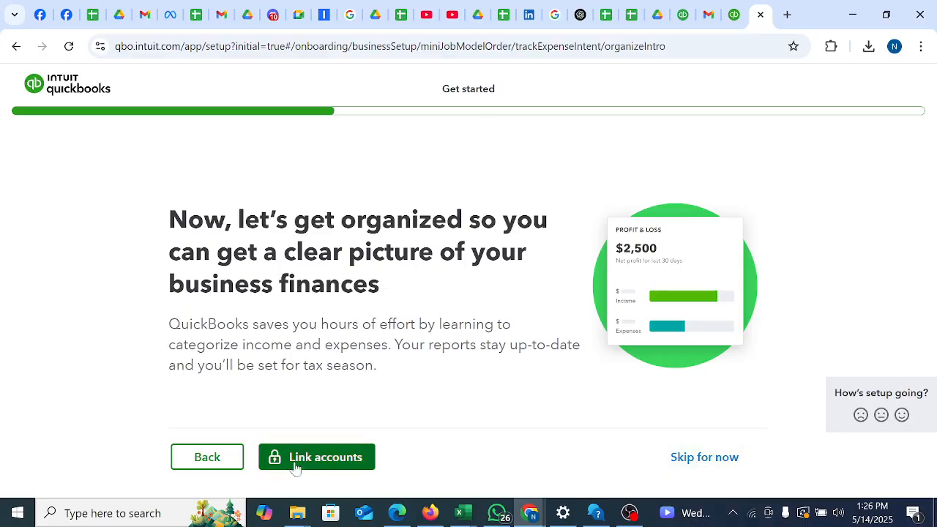
left_click(720, 467)
scroll(602, 356, "down", 2)
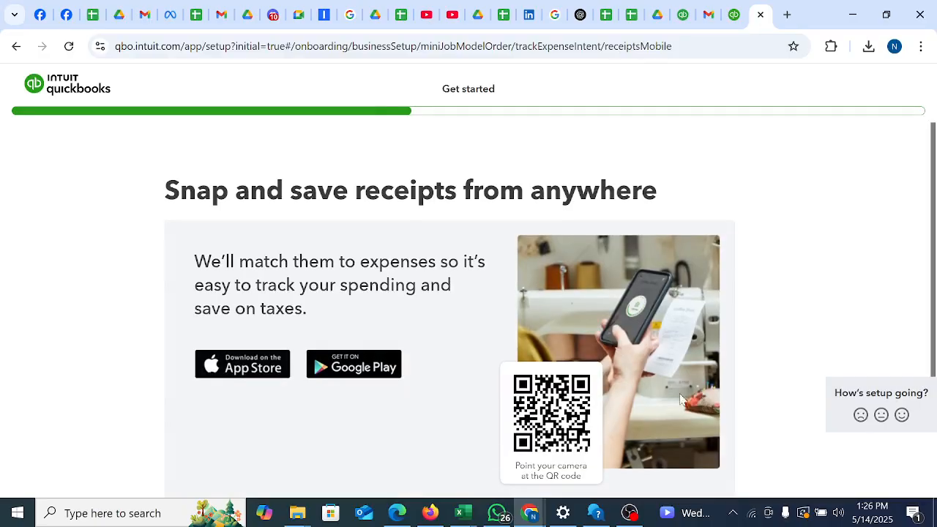
scroll(600, 356, "up", 1)
scroll(445, 390, "down", 1)
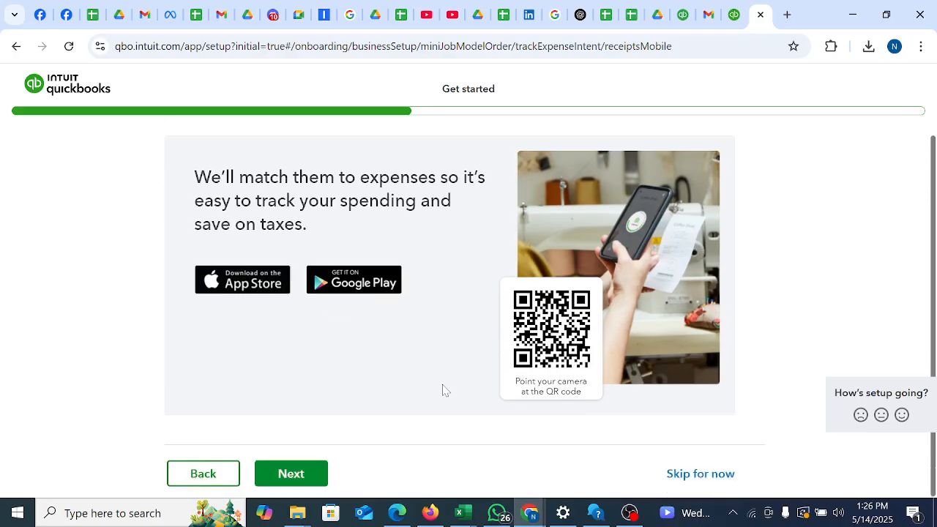
left_click(725, 477)
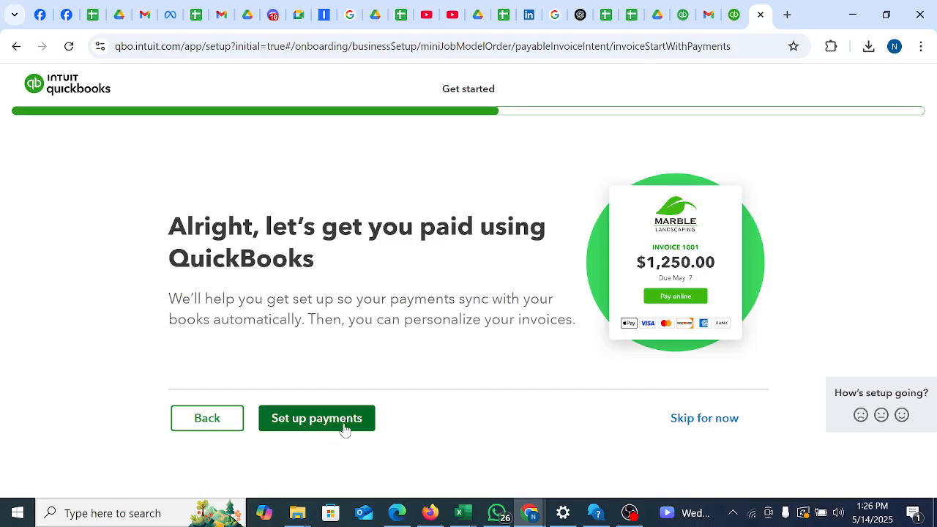
- Skip the online payments and in-person payment setup, and opt for the 30-day free trial of Payroll Premium
left_click(697, 424)
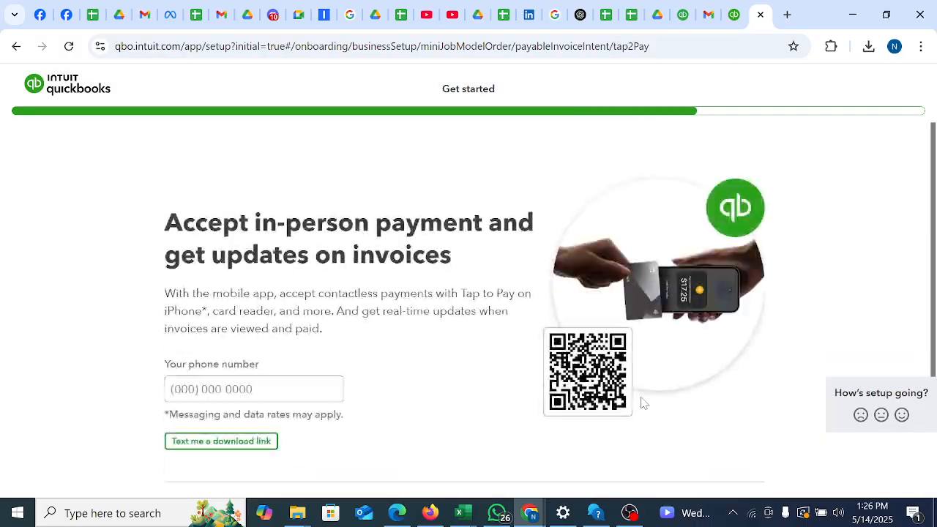
scroll(469, 420, "down", 1)
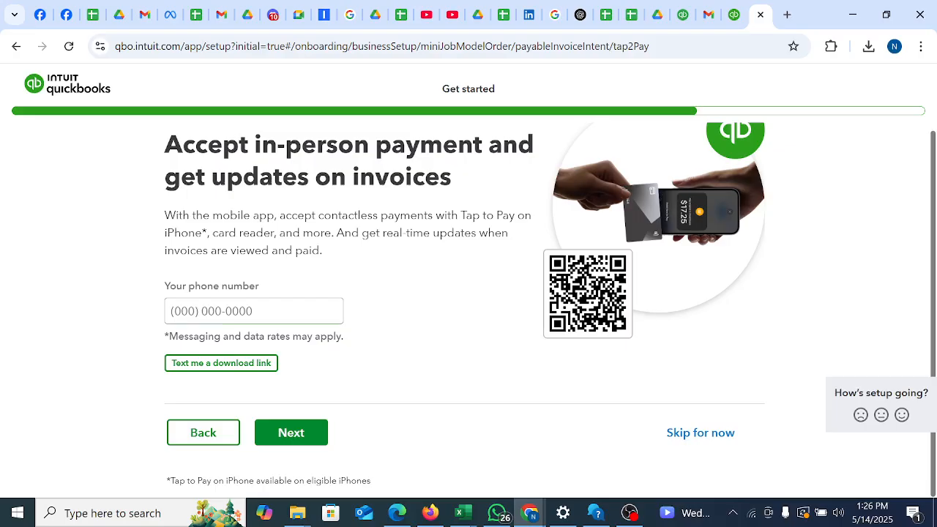
left_click(701, 433)
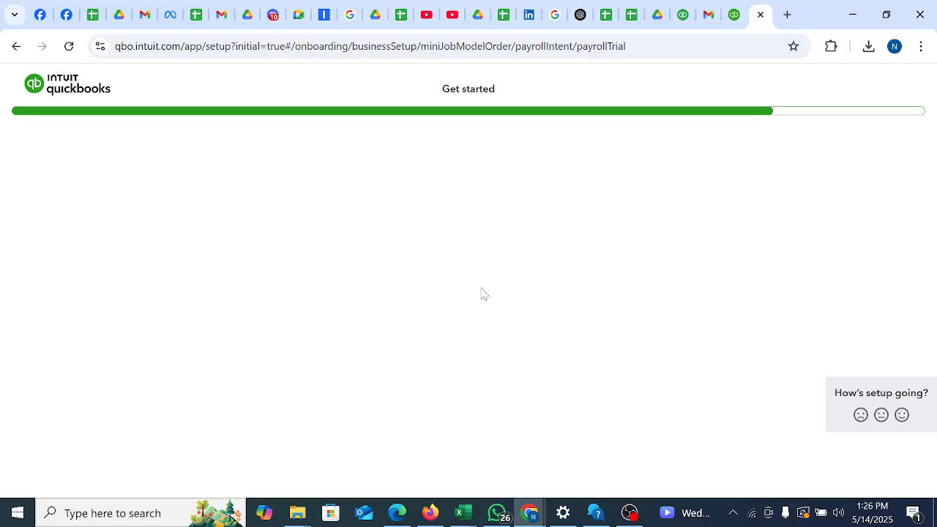
scroll(550, 315, "down", 3)
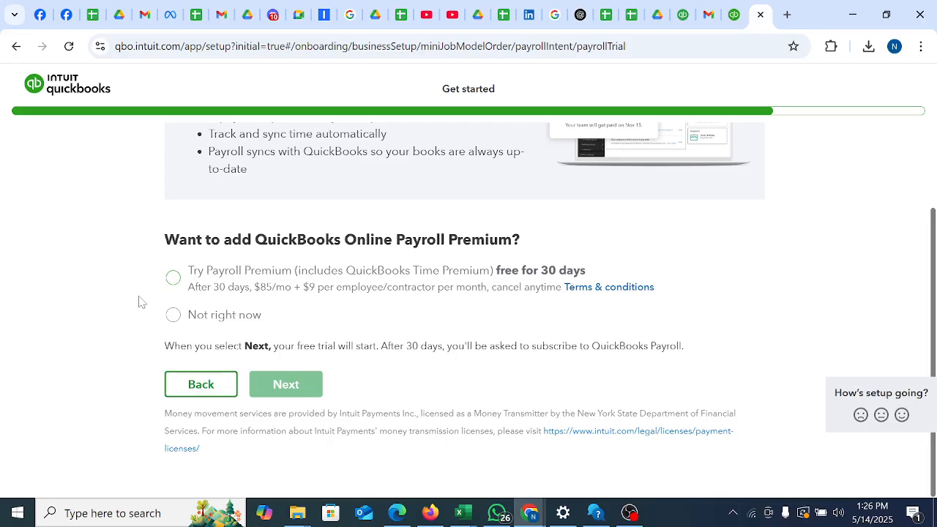
left_click(173, 277)
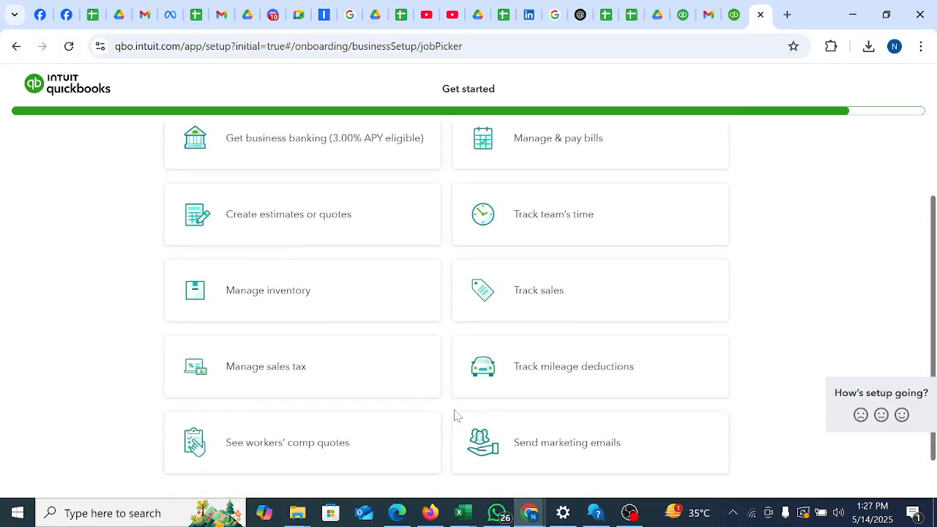
- Mark customers, business banking, invoices, bills, team's time and estimates or quotes as tasks to do another time
scroll(358, 341, "up", 3)
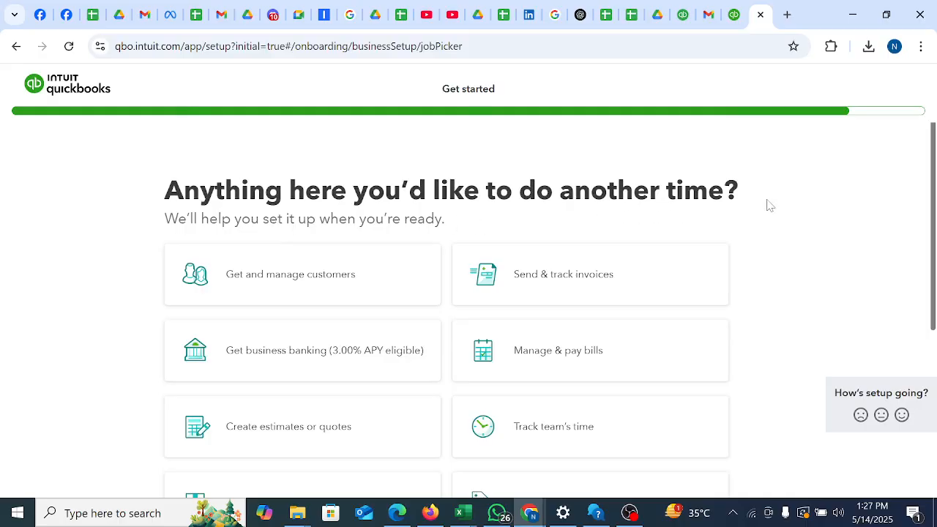
scroll(598, 308, "down", 4)
scroll(394, 319, "up", 2)
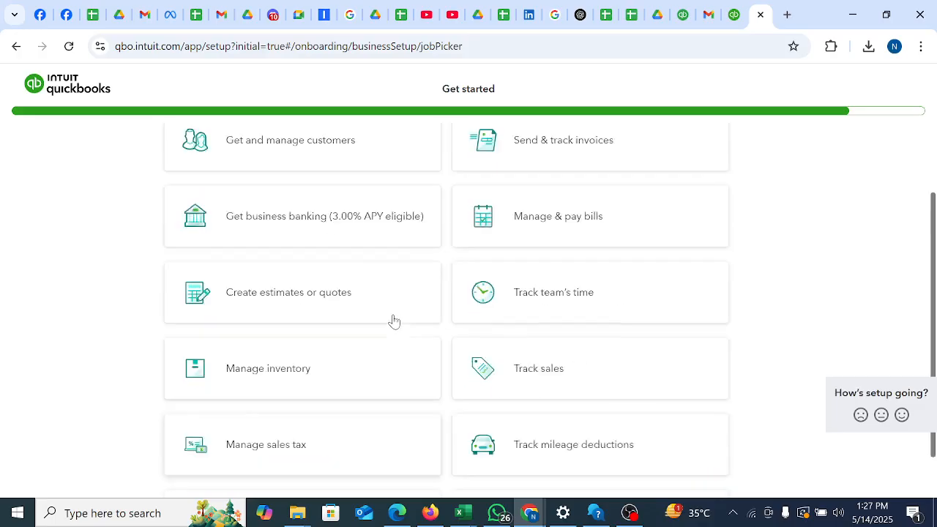
scroll(394, 319, "up", 2)
left_click(284, 281)
left_click(307, 350)
left_click(497, 295)
left_click(535, 345)
left_click(542, 426)
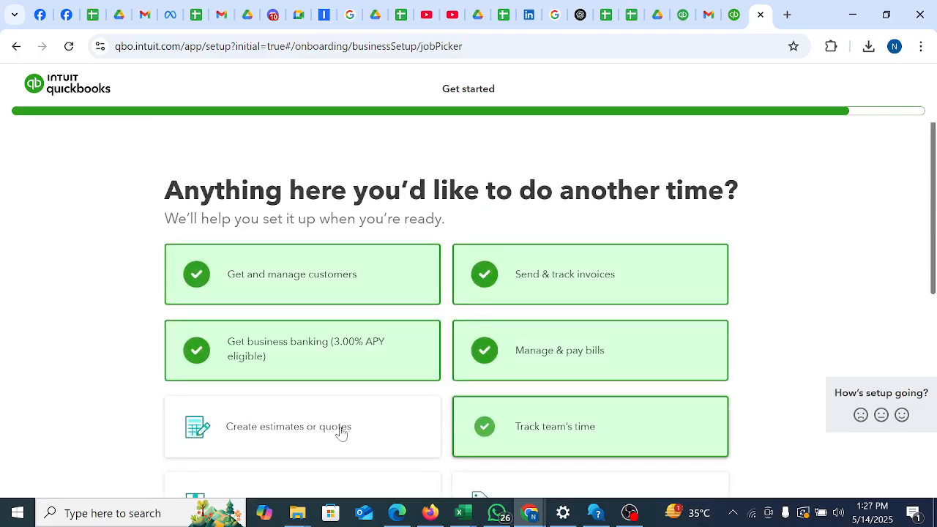
left_click(340, 433)
- Add sales tax, mileage deductions, sales, inventory, workers' comp quotes, employee benefits and marketing emails to the postponed tasks and submit the selection
scroll(210, 282, "down", 4)
left_click(329, 212)
left_click(531, 212)
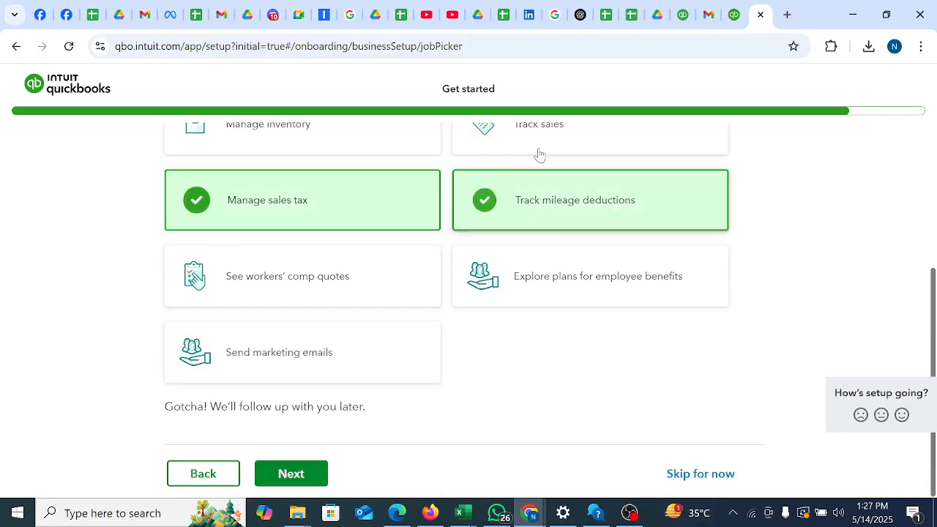
left_click(539, 153)
left_click(232, 152)
left_click(274, 274)
left_click(564, 289)
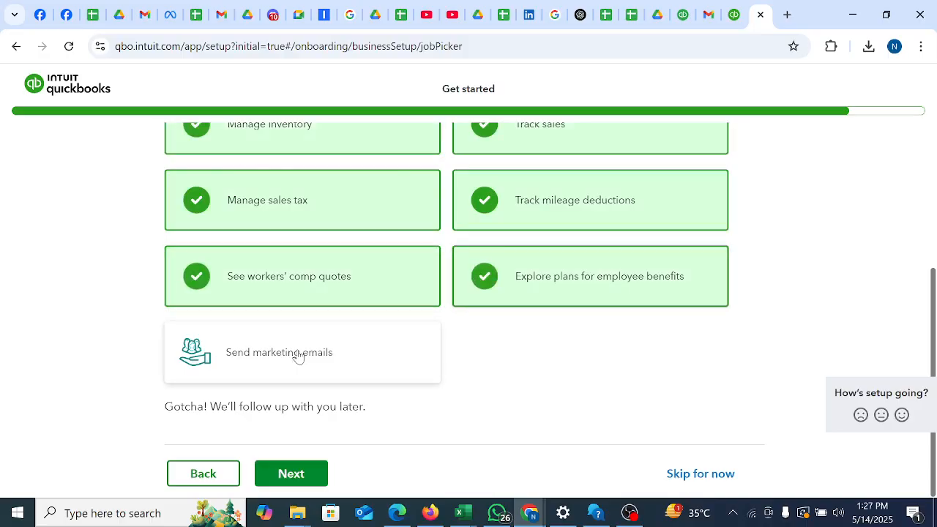
left_click(297, 357)
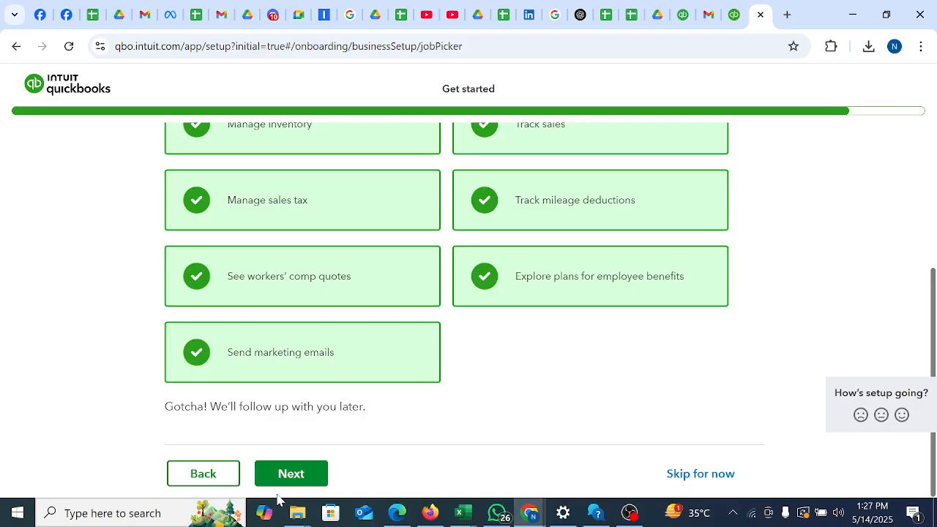
left_click(293, 476)
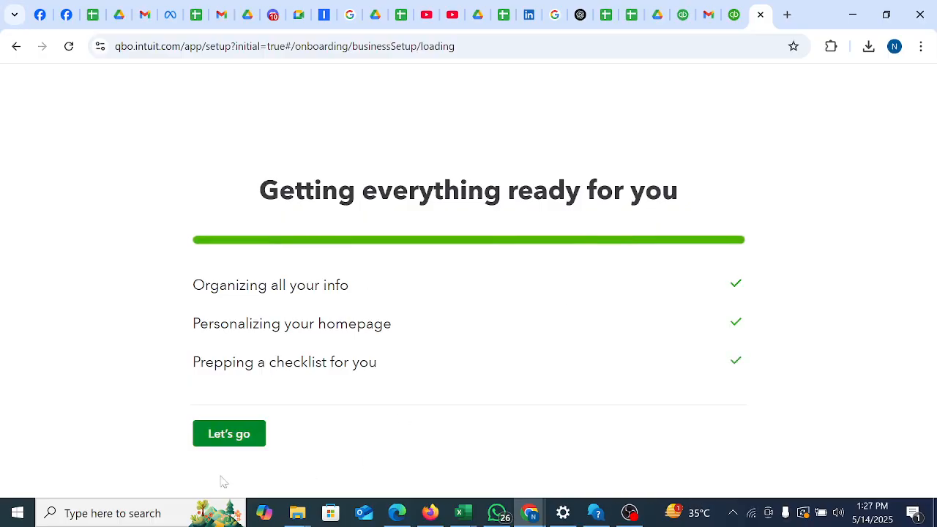
- Finish the onboarding to open the new company's homepage and look over its setup checklist and navigation menu
left_click(242, 436)
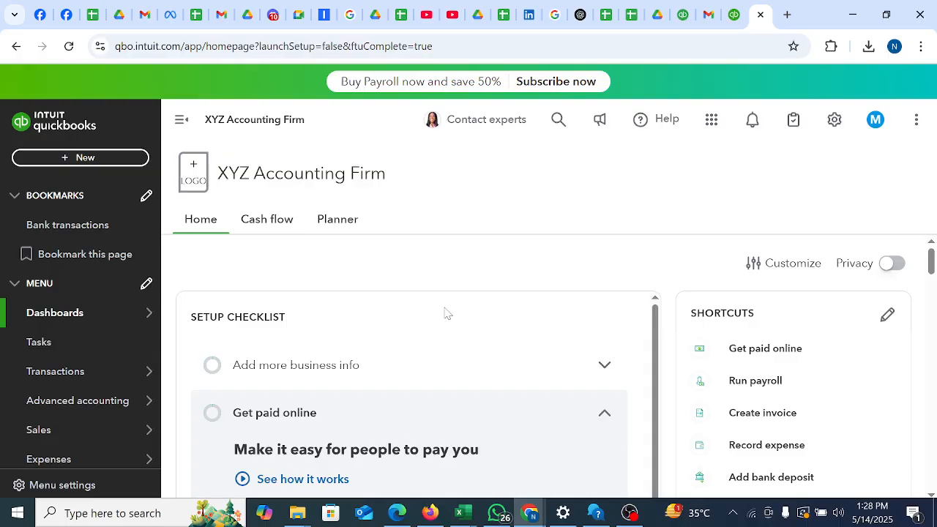
scroll(383, 339, "down", 2)
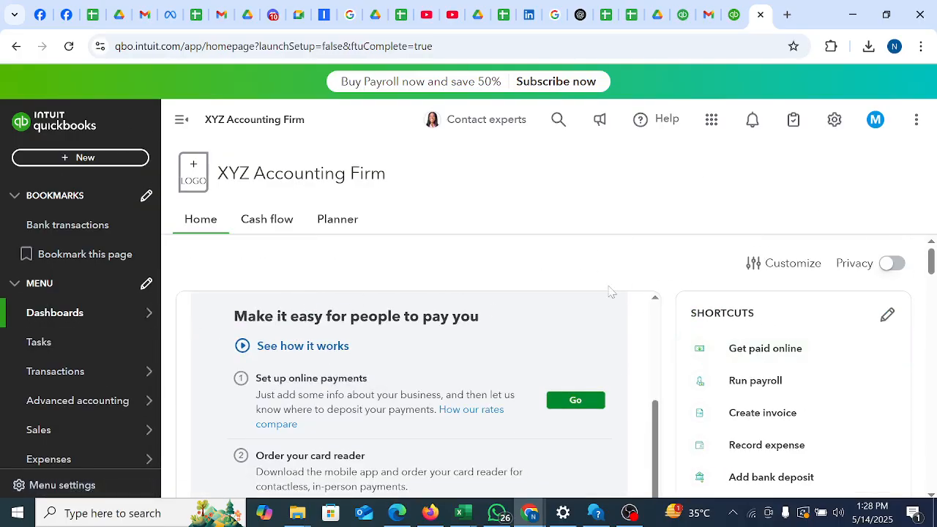
scroll(409, 395, "up", 2)
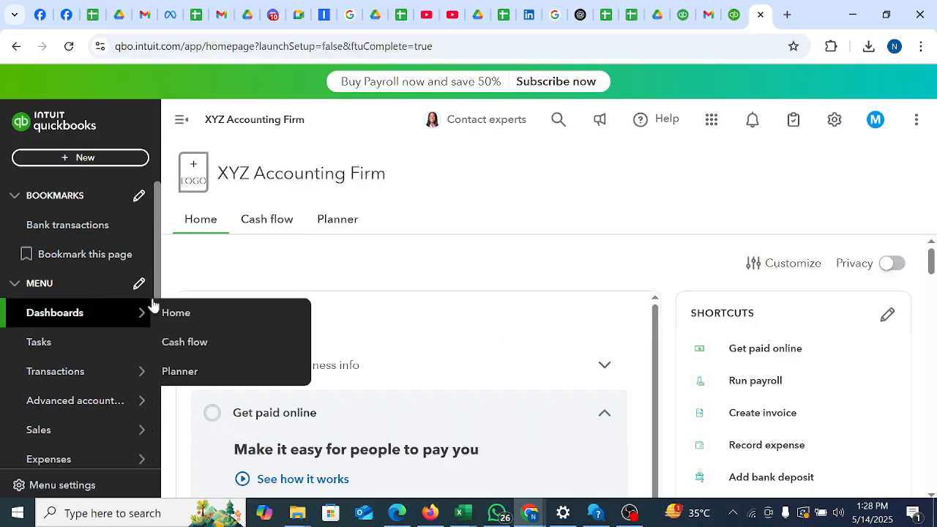
scroll(568, 341, "down", 2)
scroll(563, 344, "up", 2)
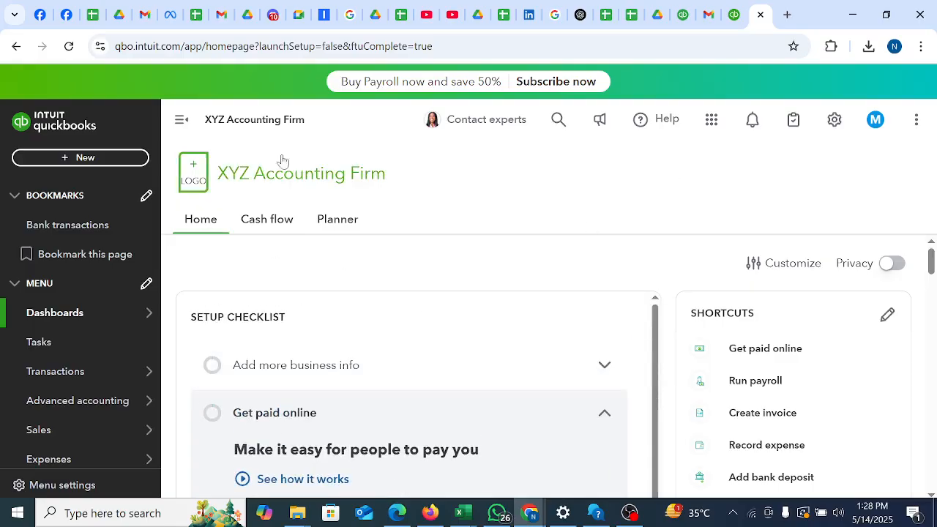